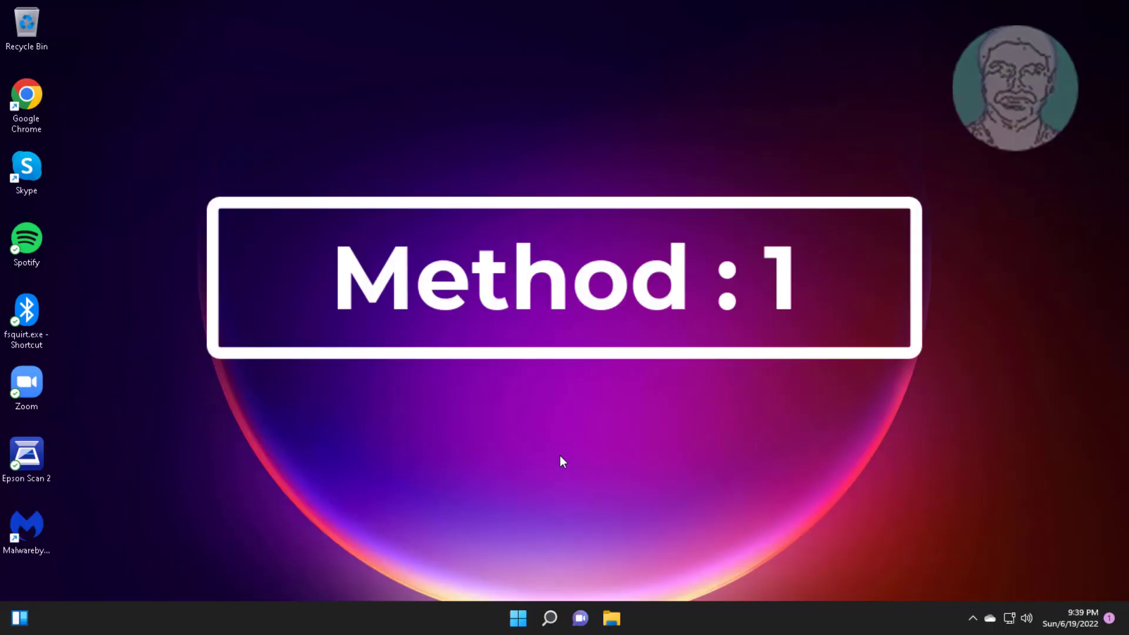
Search for 'control panel' and open the All Control Panel Items window.
click(550, 620)
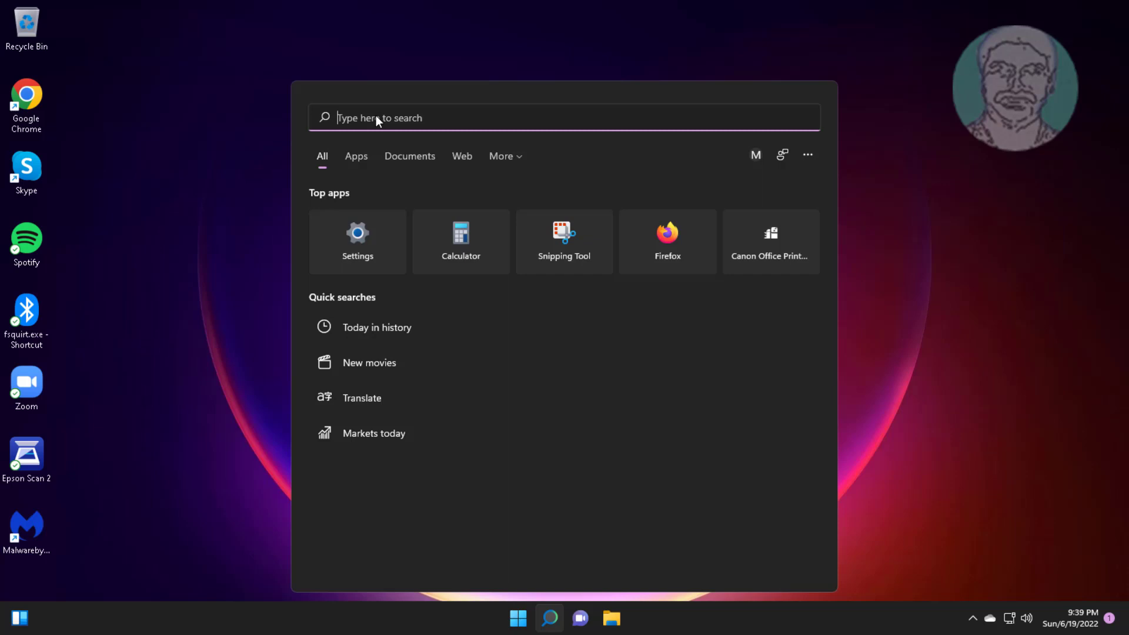
text(contr)
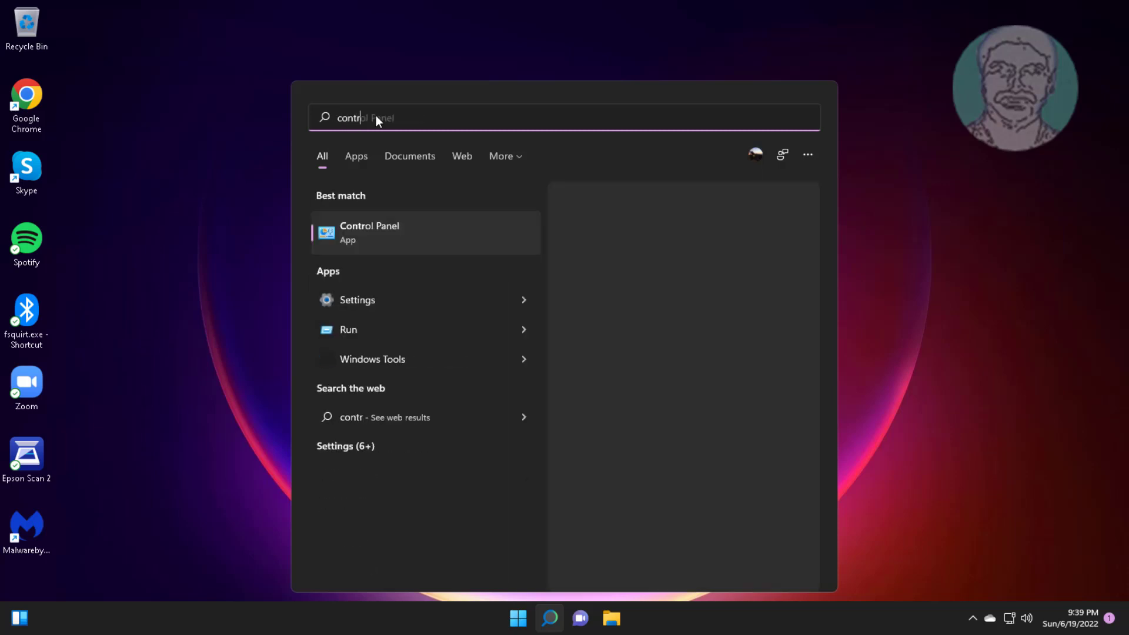
text(ol pan)
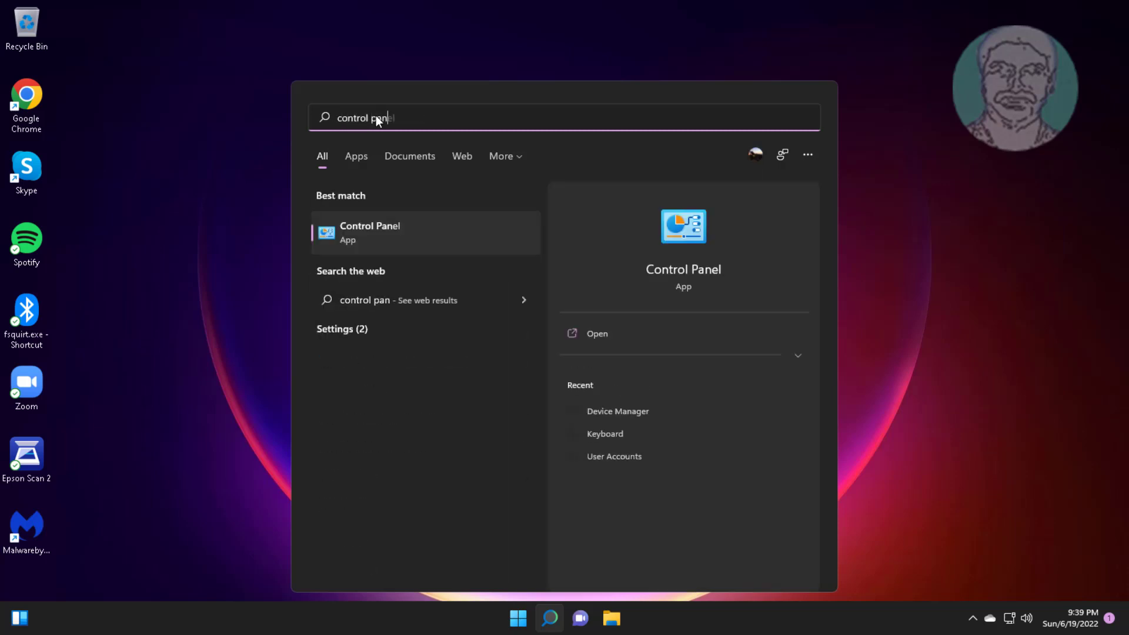
text(el)
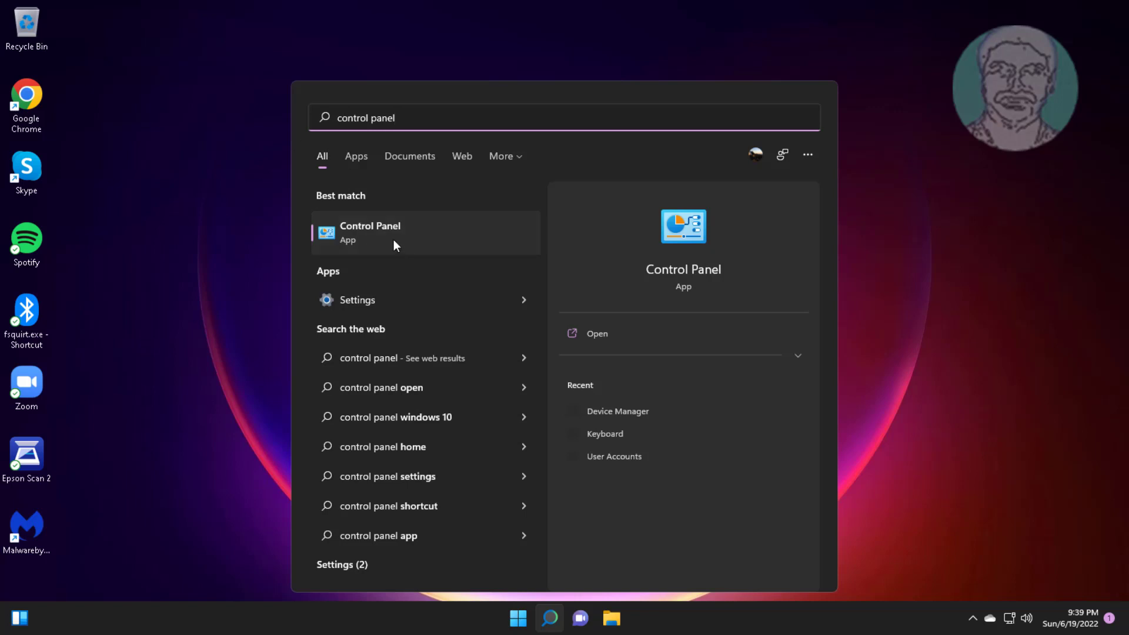
click(387, 223)
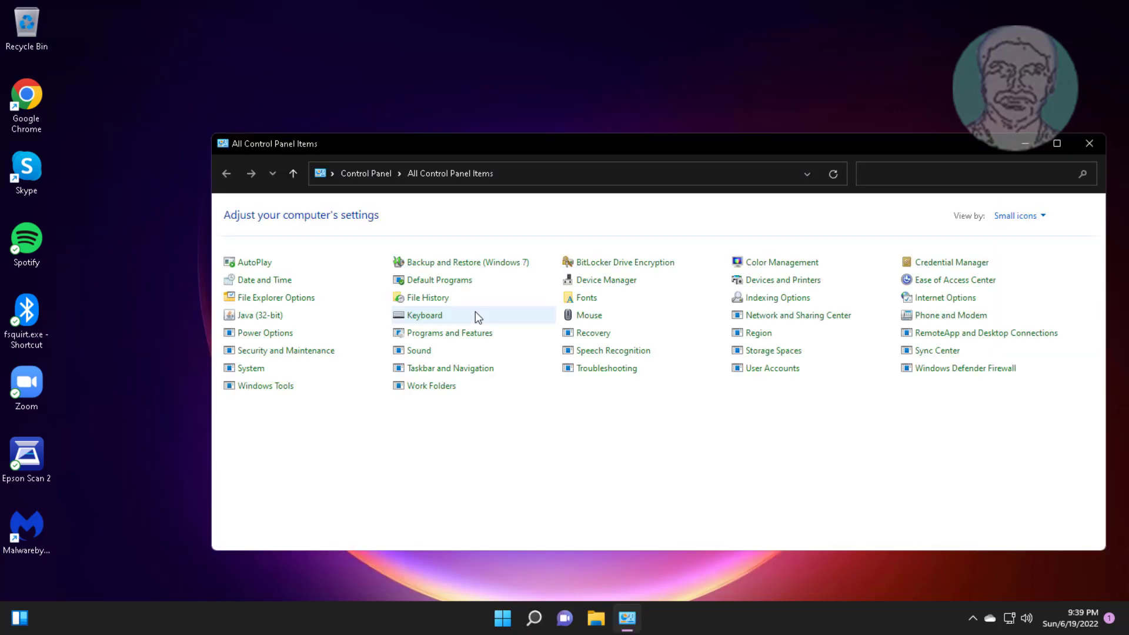
Uncheck ClickLock in Mouse Properties, apply and confirm it, then close Control Panel.
click(585, 317)
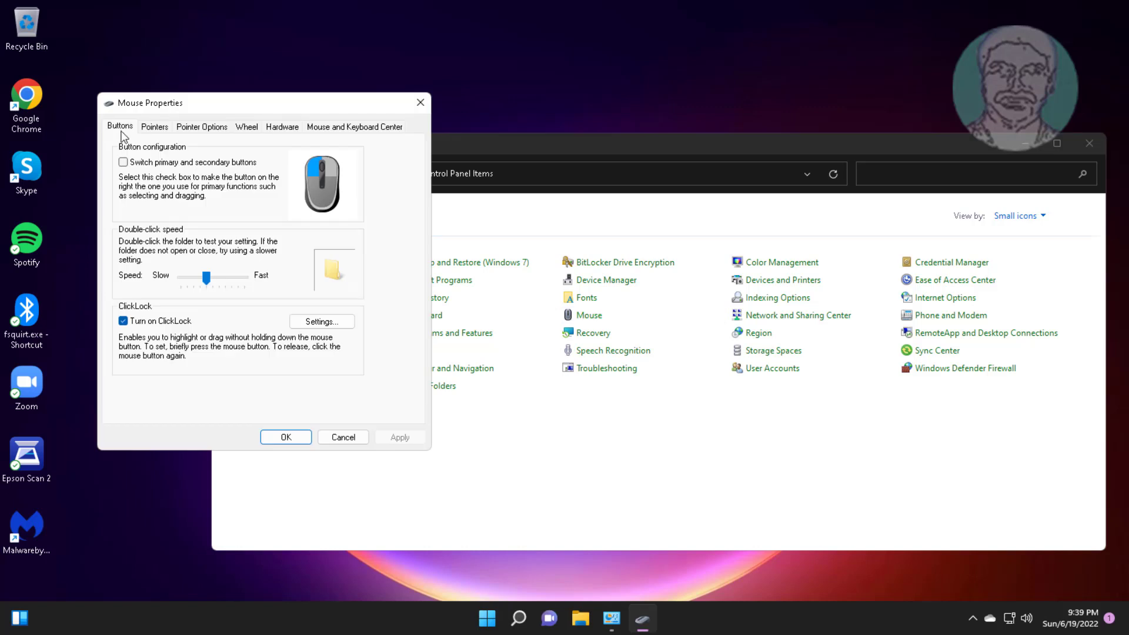
click(123, 322)
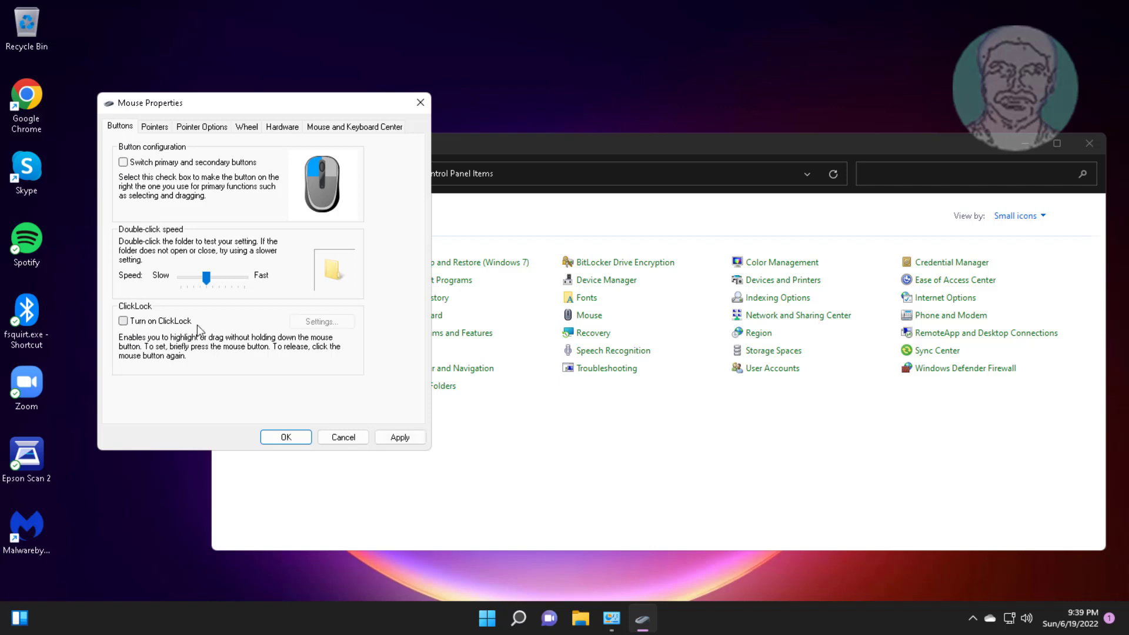
click(397, 439)
click(296, 439)
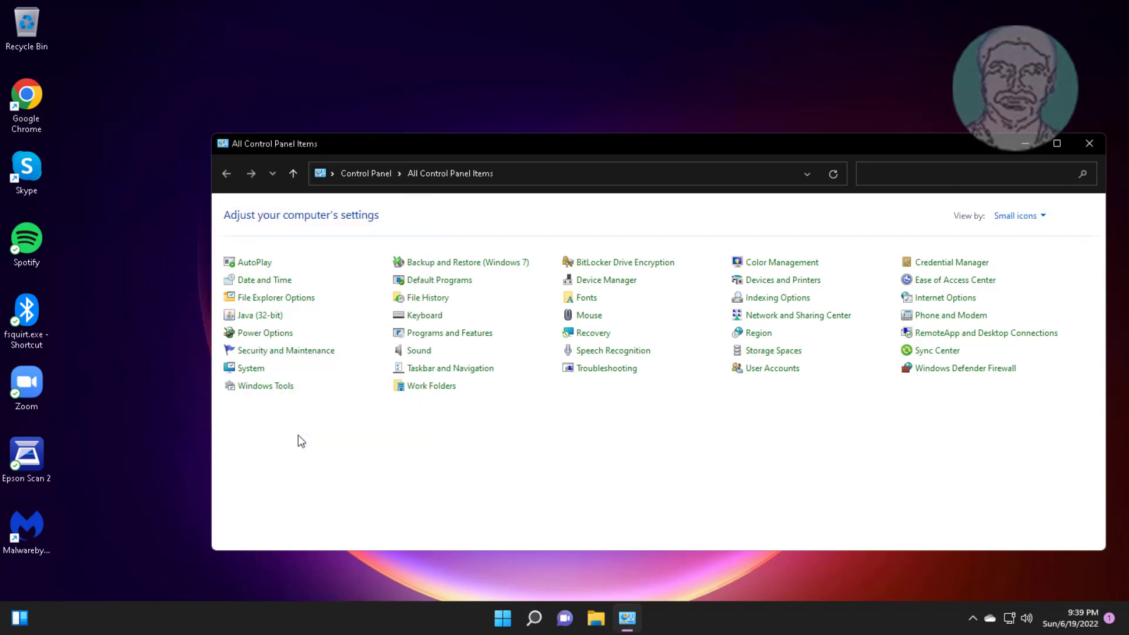
click(1087, 145)
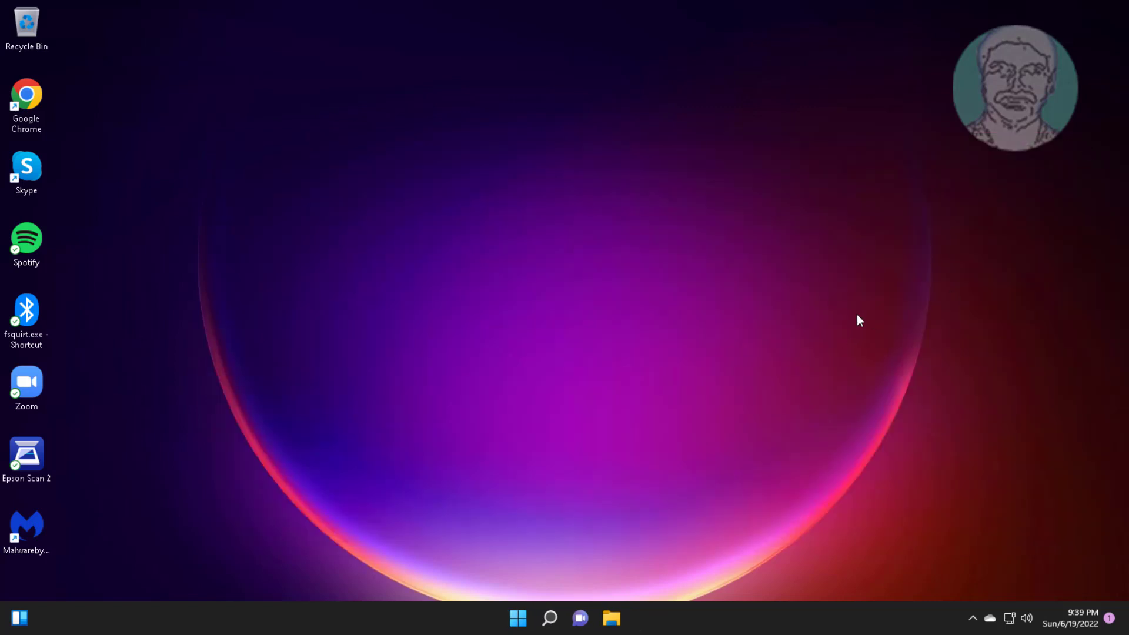
Switch Sticky keys to Off under Settings > Accessibility > Keyboard, then close Settings.
click(515, 620)
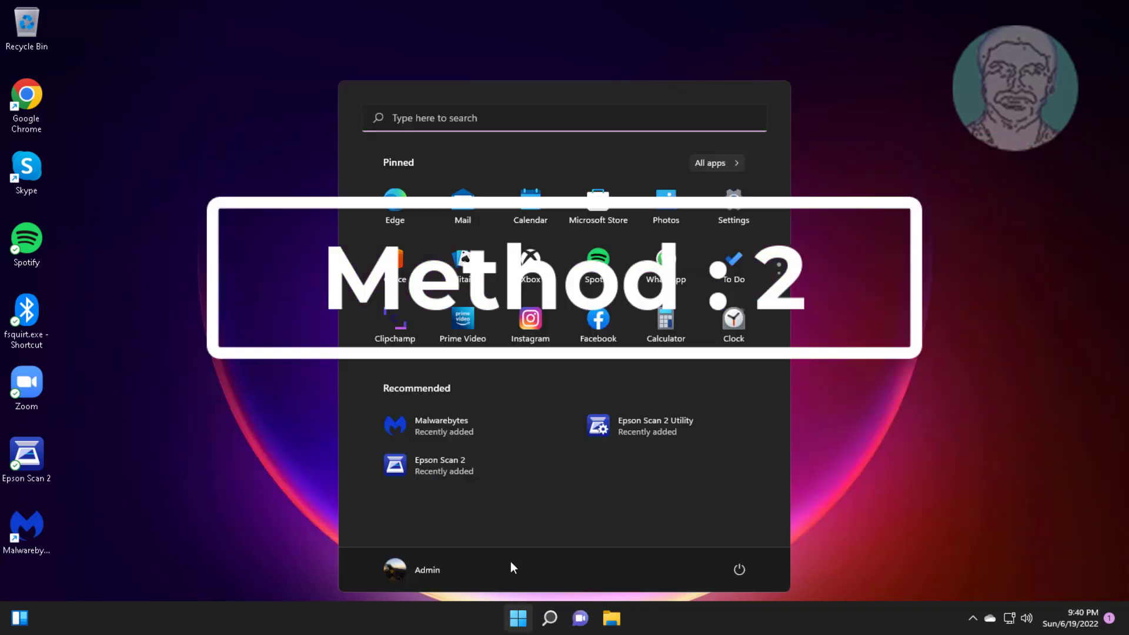
click(740, 194)
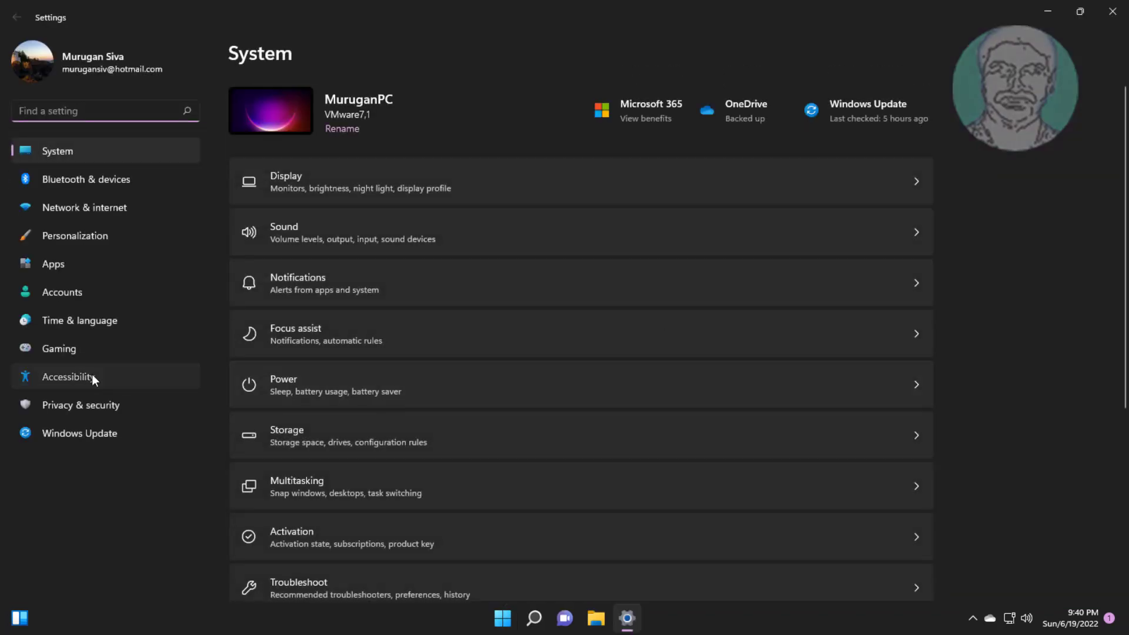
click(91, 374)
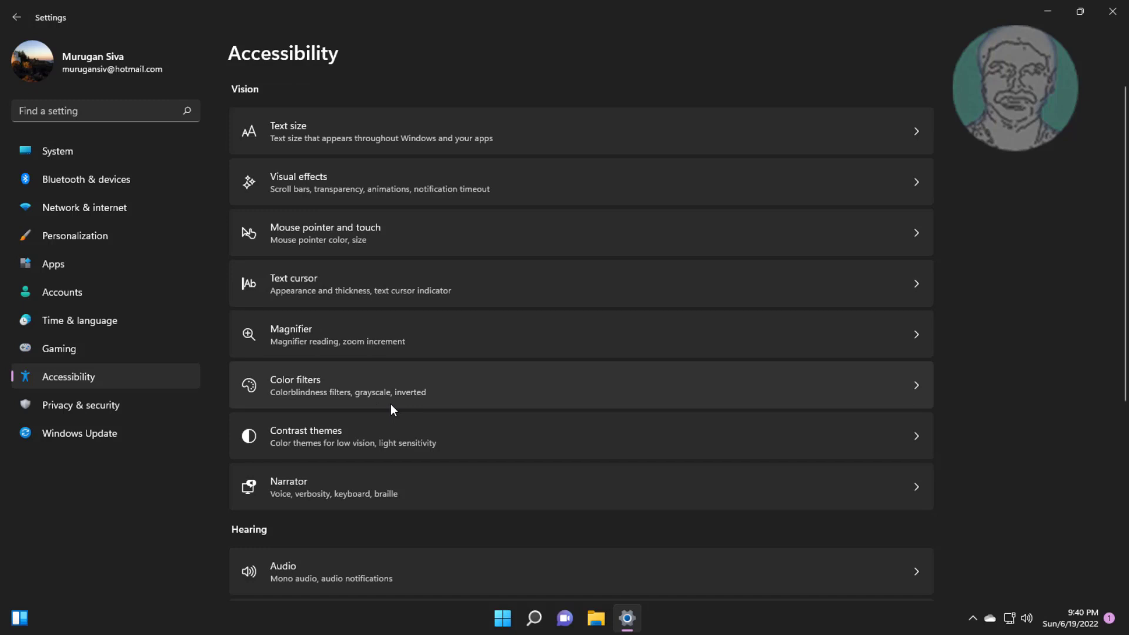
scroll(391, 404, down, 5)
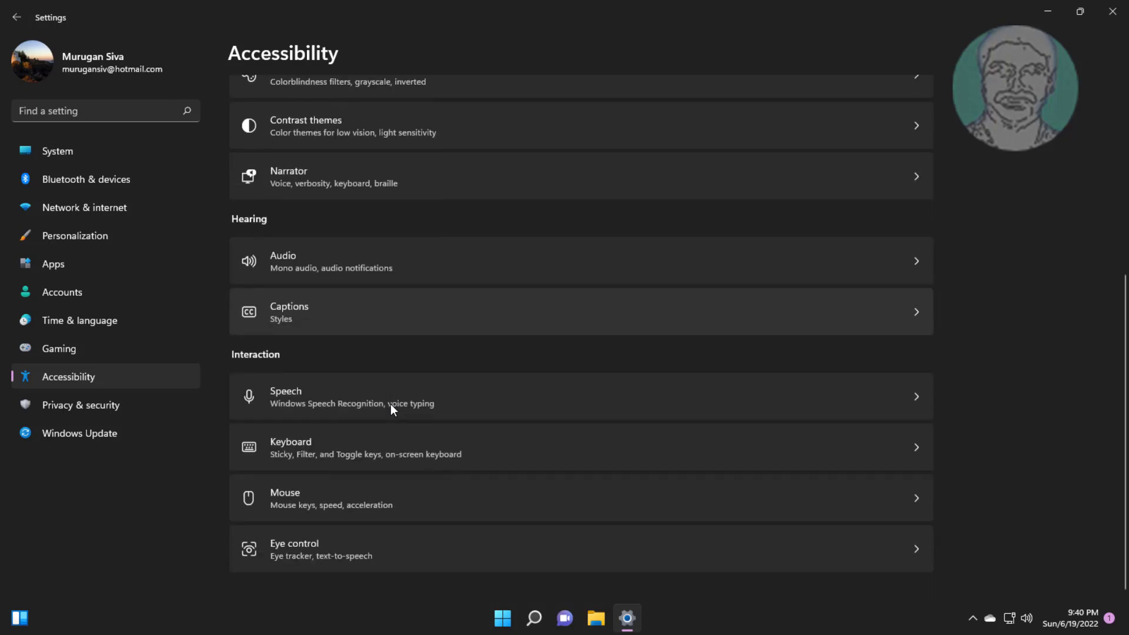
click(325, 450)
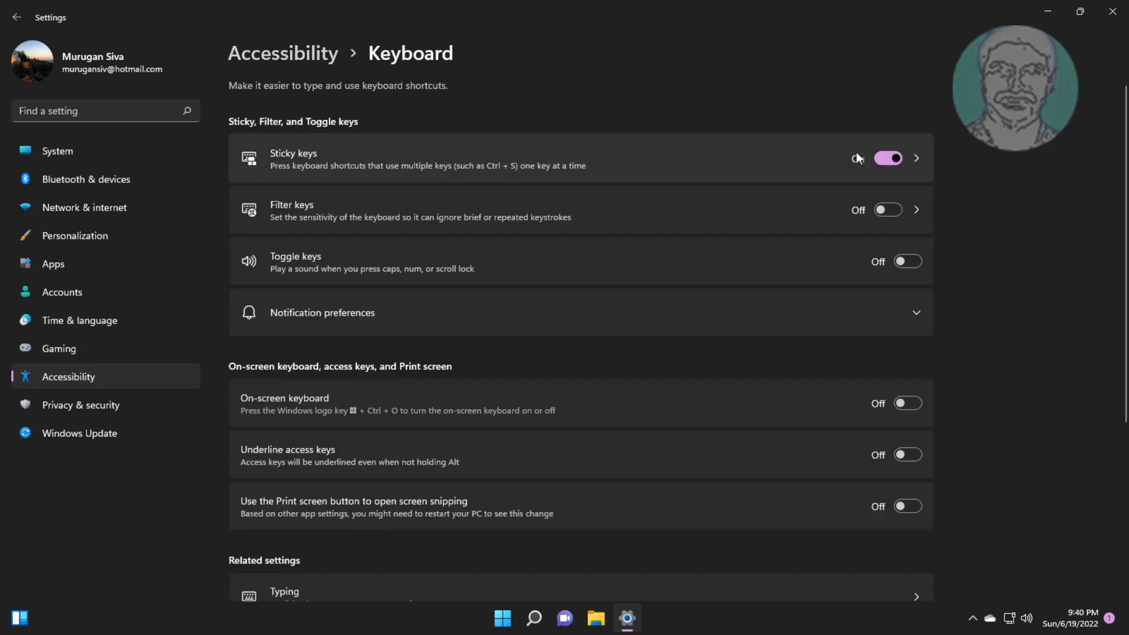
click(876, 160)
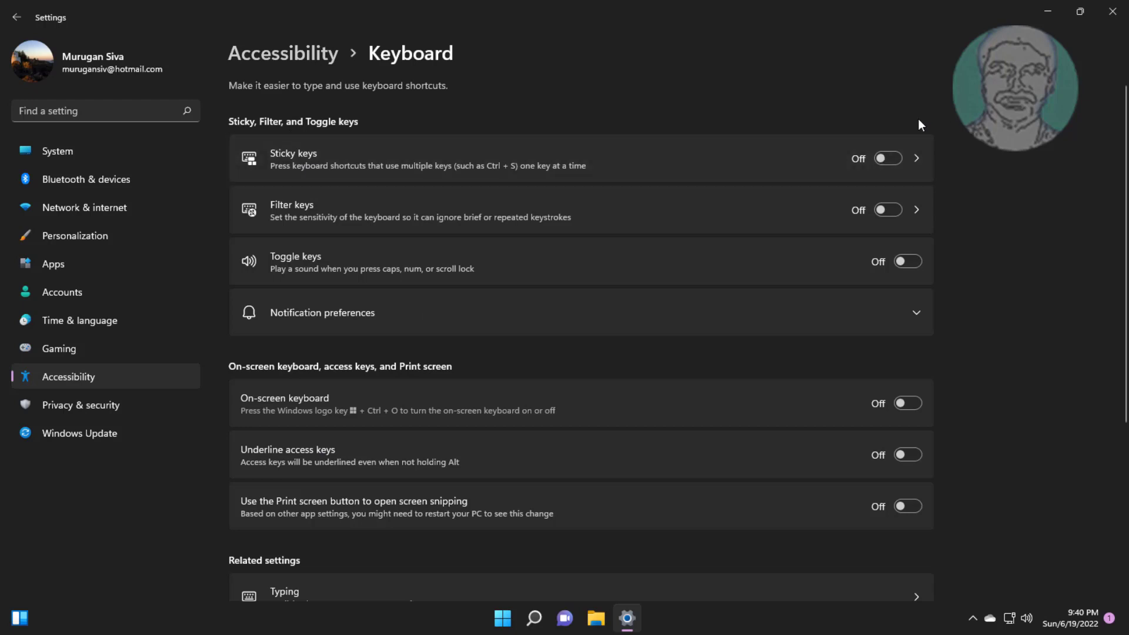
click(1113, 11)
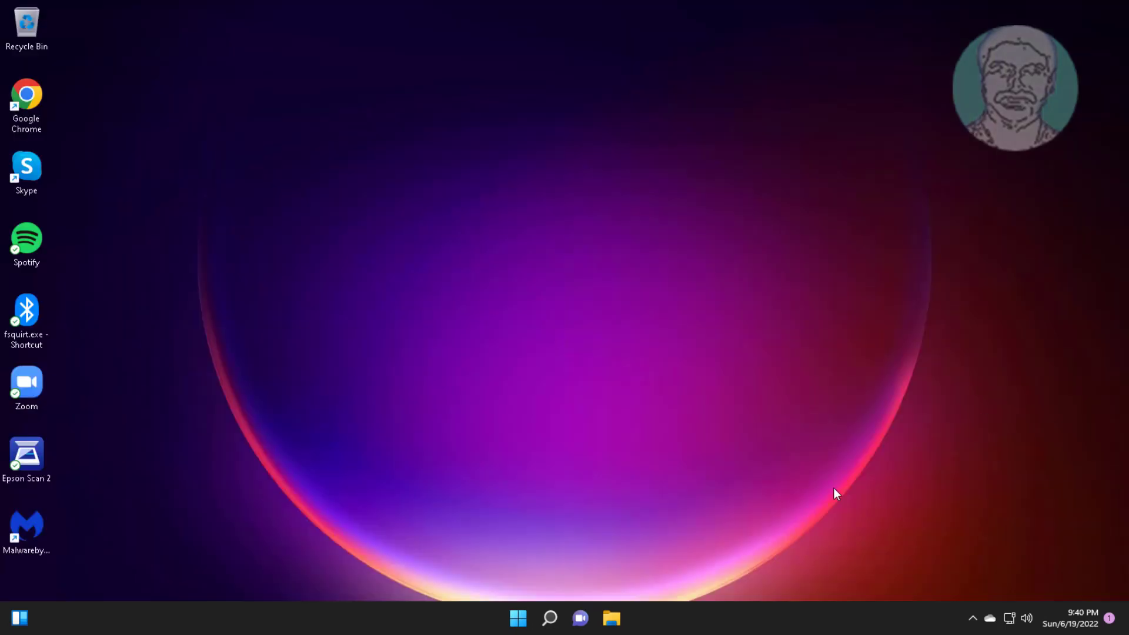
Open Device Manager and find the VMware Pointing Device under Mice and other pointing devices.
right_click(517, 622)
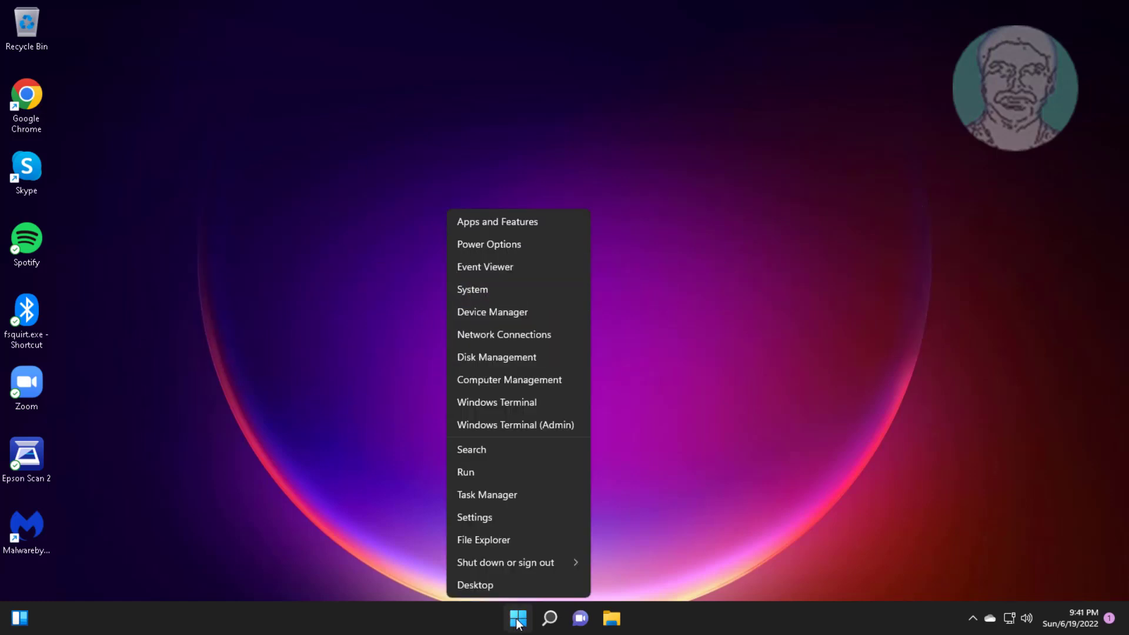
click(514, 316)
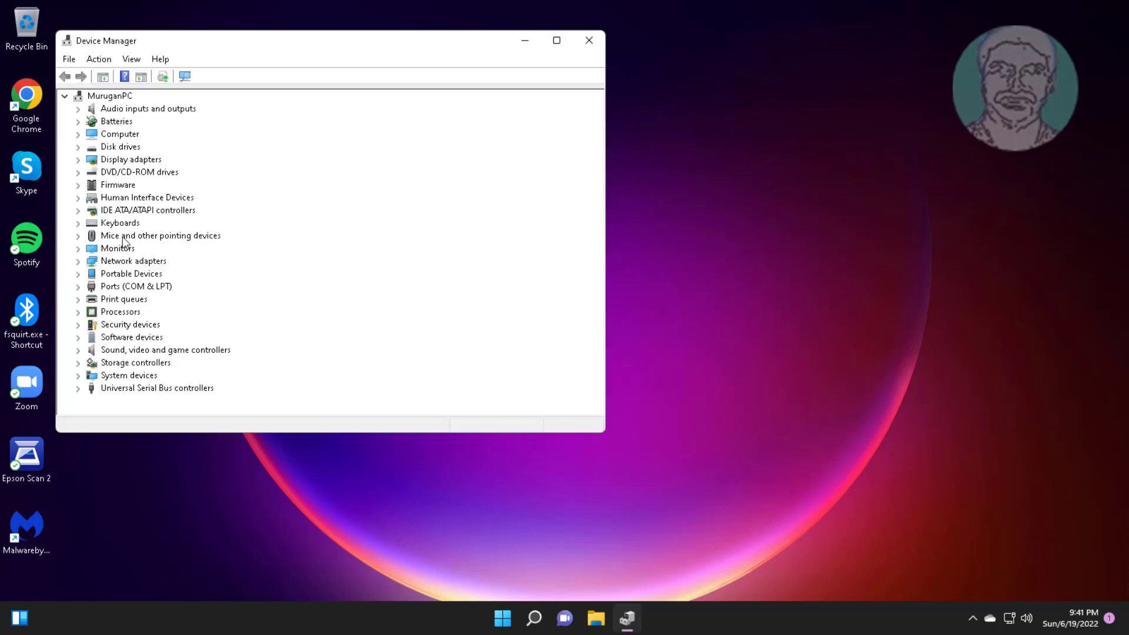
click(125, 236)
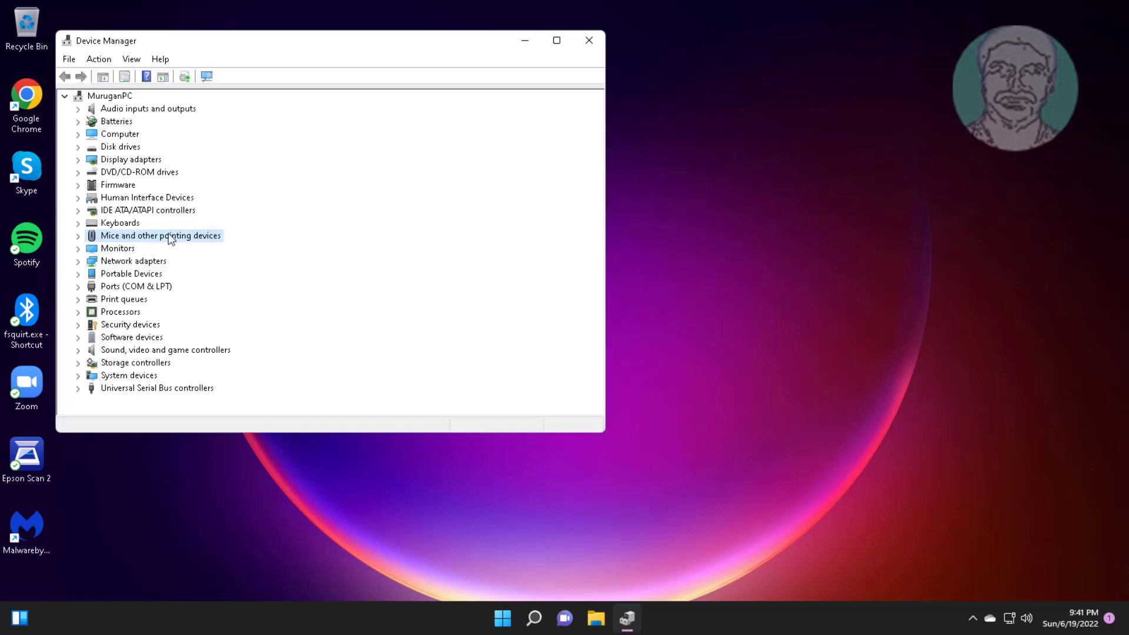
click(78, 236)
click(189, 247)
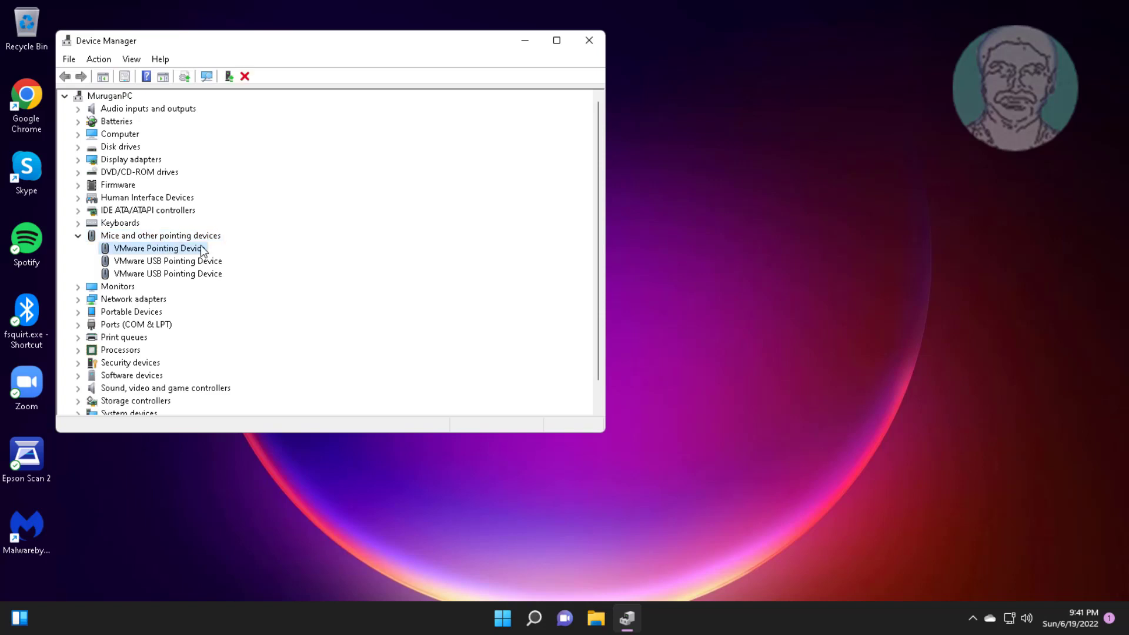
right_click(193, 245)
Update the VMware Pointing Device driver by picking VMware Pointing Device from the computer's list.
click(258, 253)
click(200, 287)
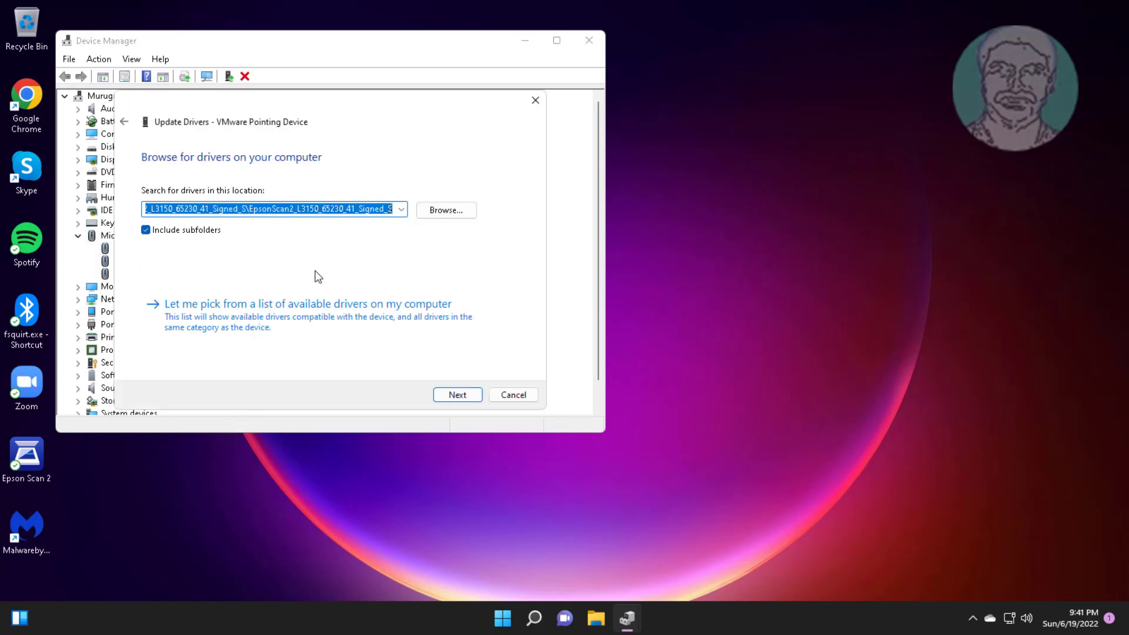
click(186, 327)
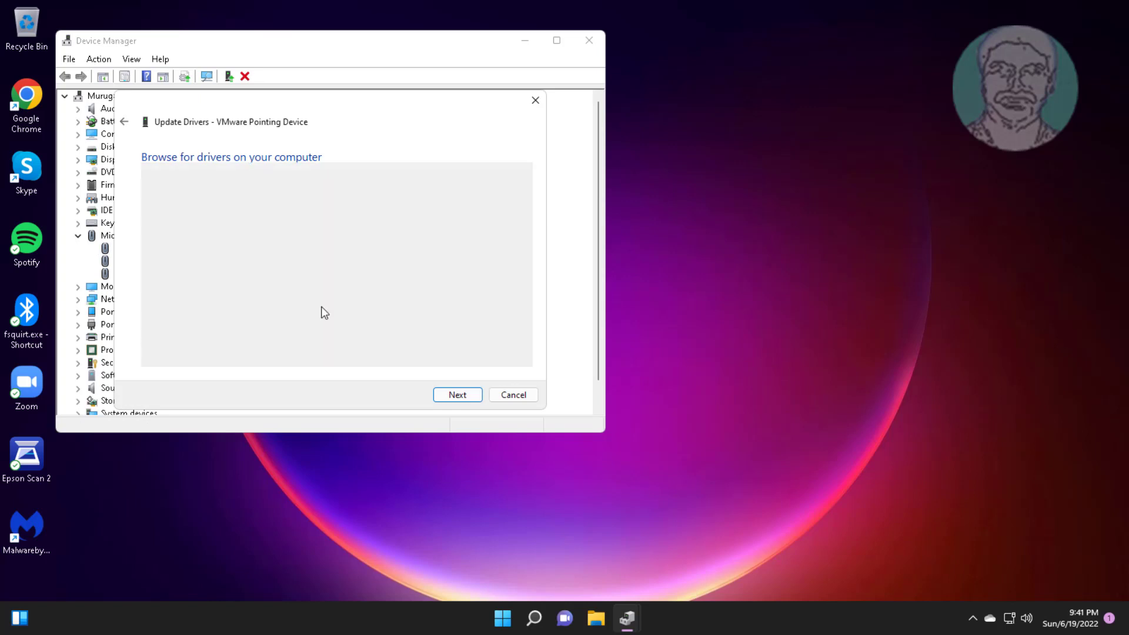
click(167, 288)
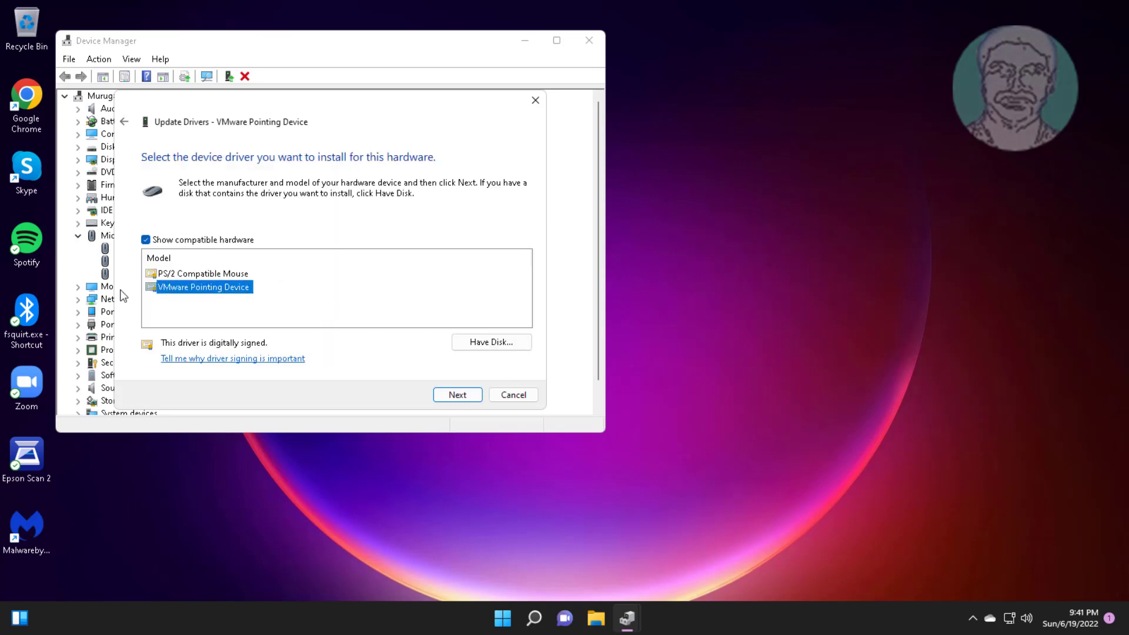
click(454, 397)
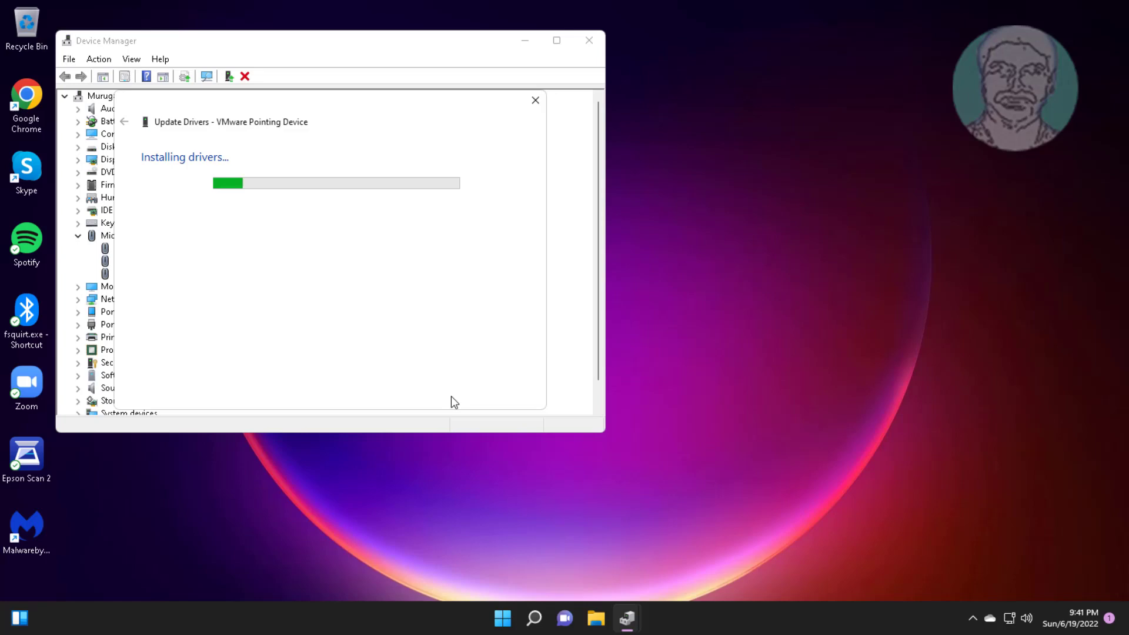
click(533, 396)
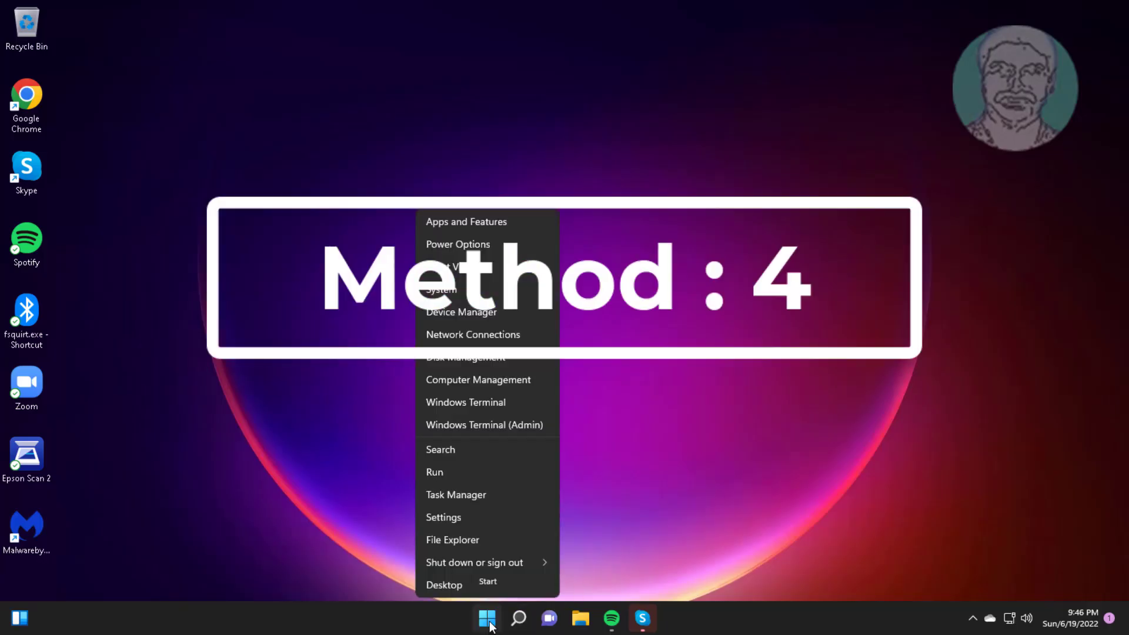
Uninstall the VMware Pointing Device from Mice and other pointing devices in Device Manager.
click(451, 312)
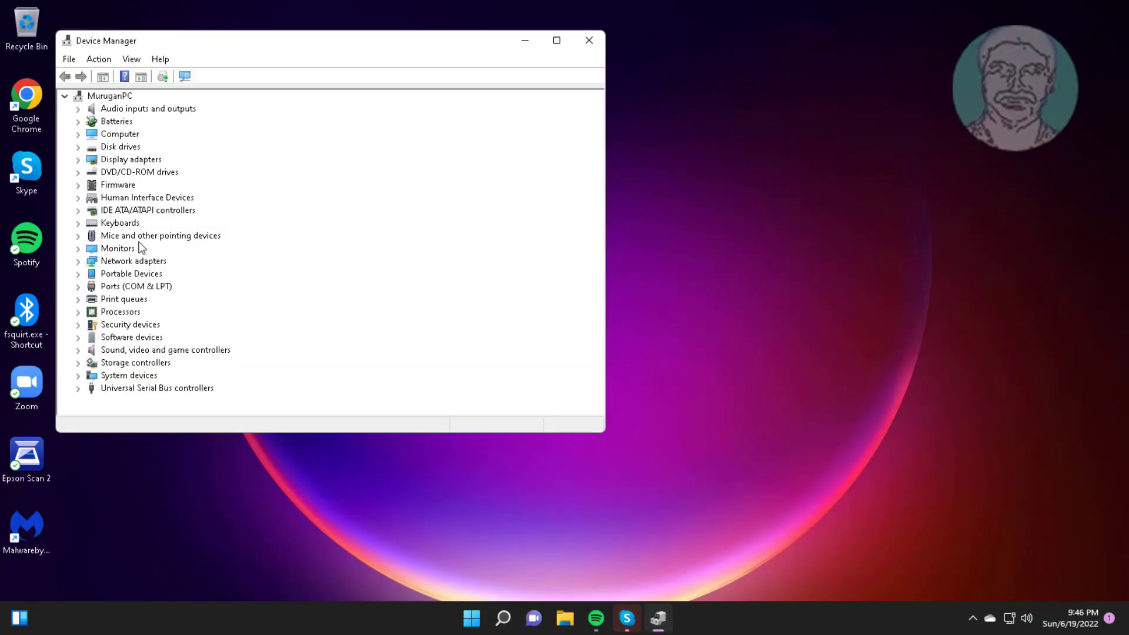
click(147, 237)
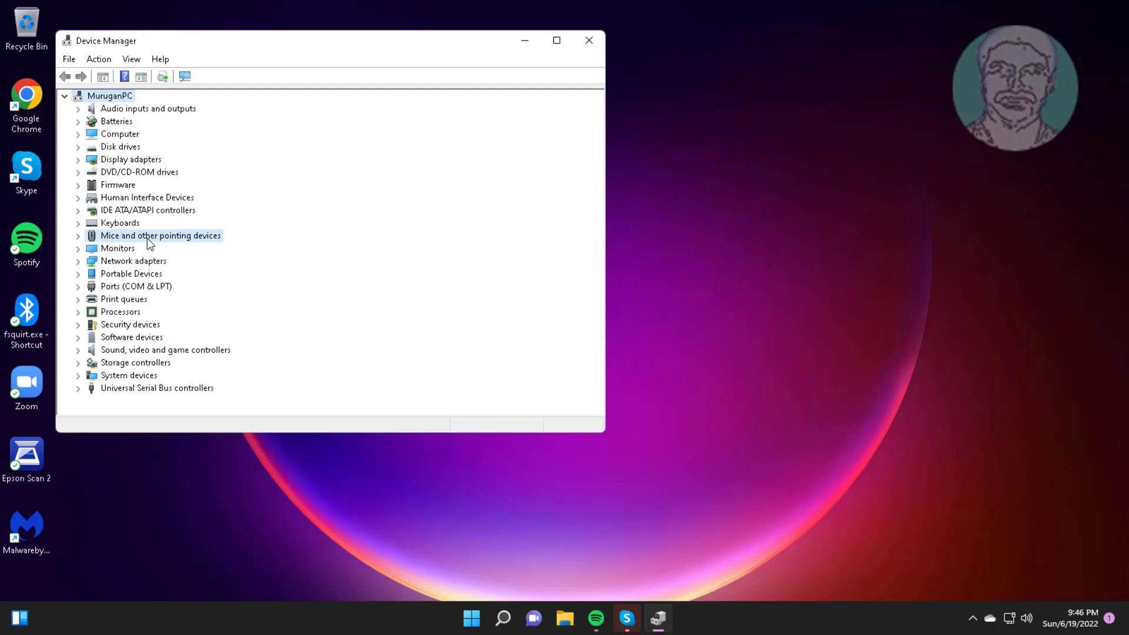
click(78, 235)
click(176, 250)
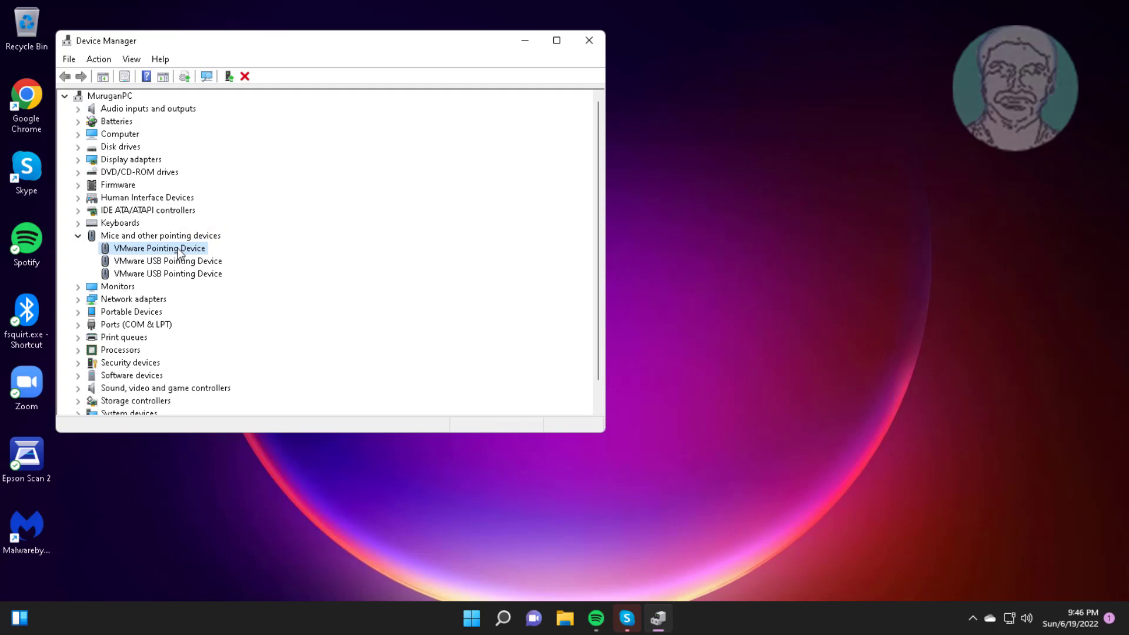
right_click(186, 252)
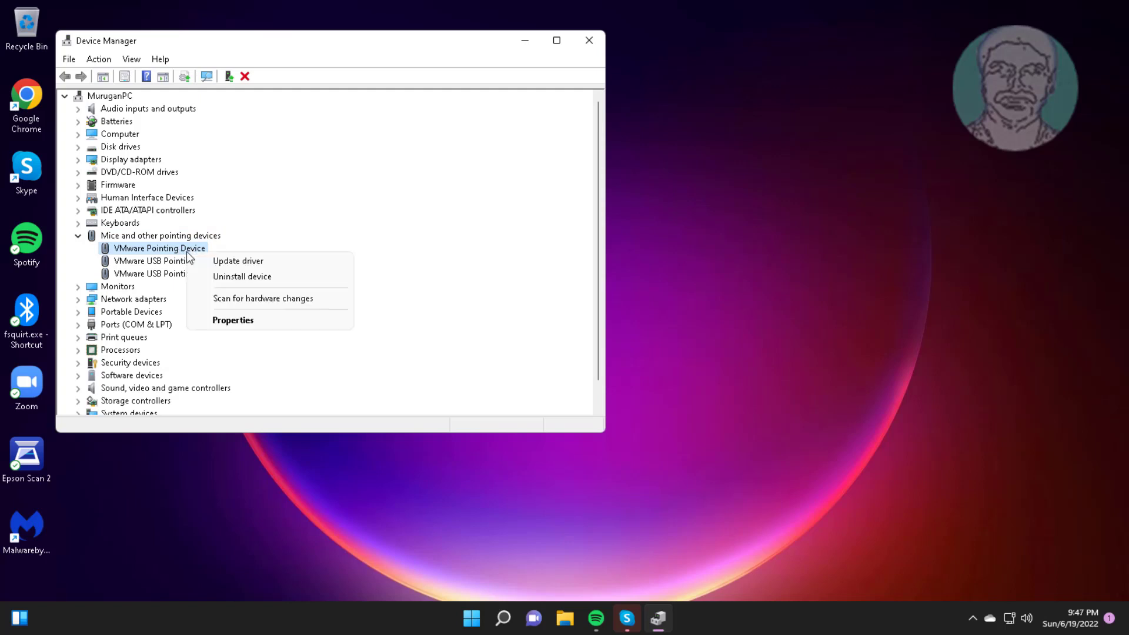
click(238, 277)
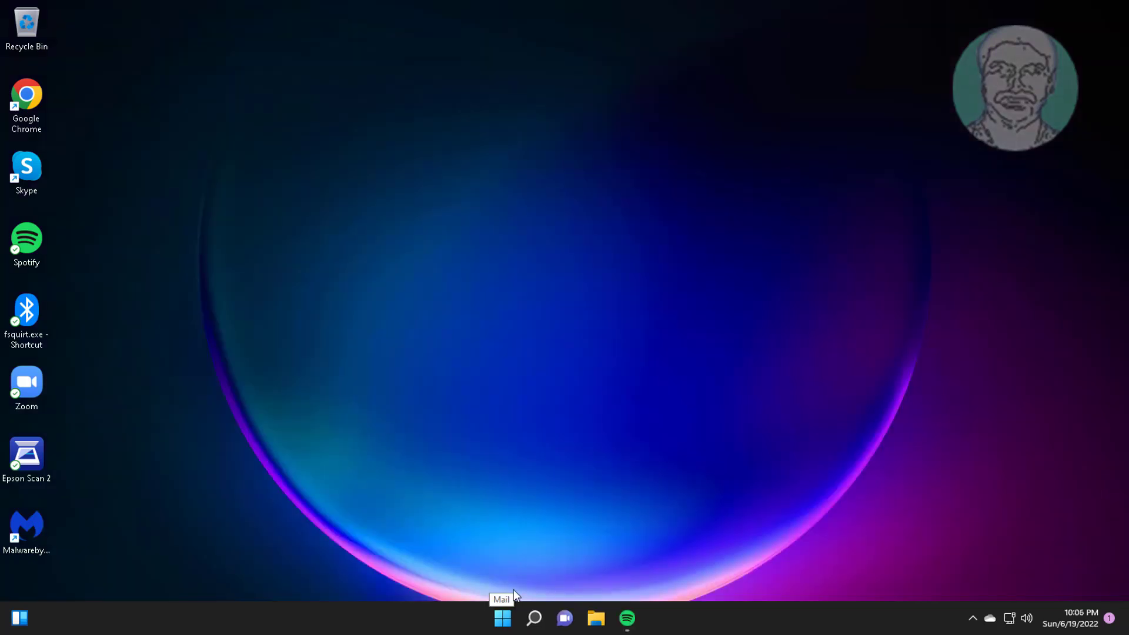
Search for 'cmd' and run Command Prompt as administrator, approving the elevation prompt.
click(535, 618)
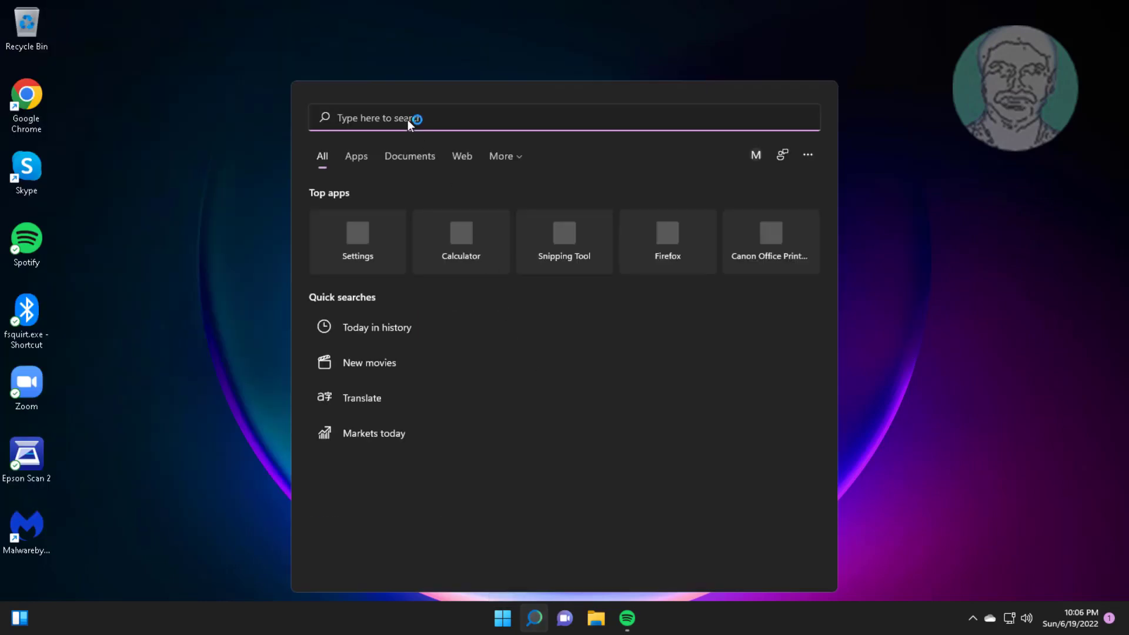
text(cmd)
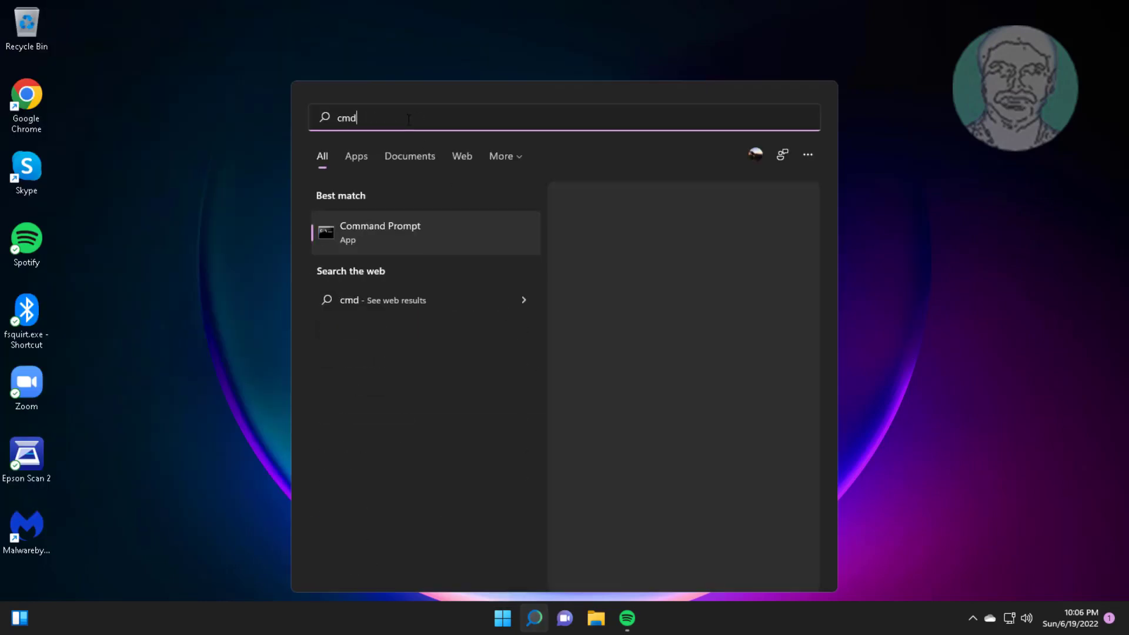
right_click(380, 231)
click(468, 258)
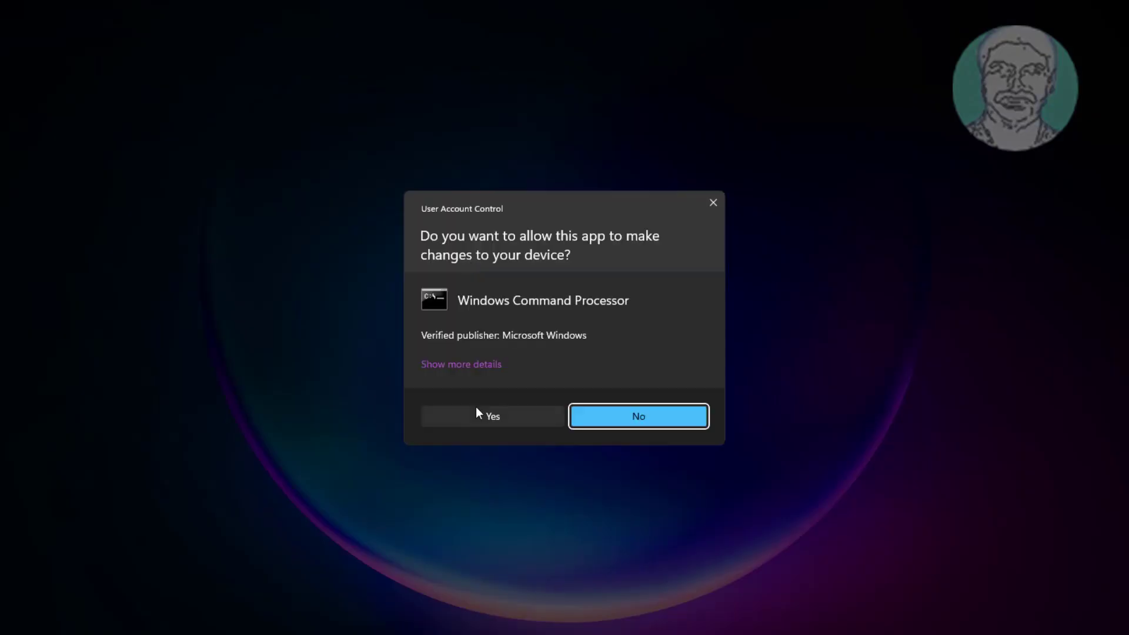
click(477, 408)
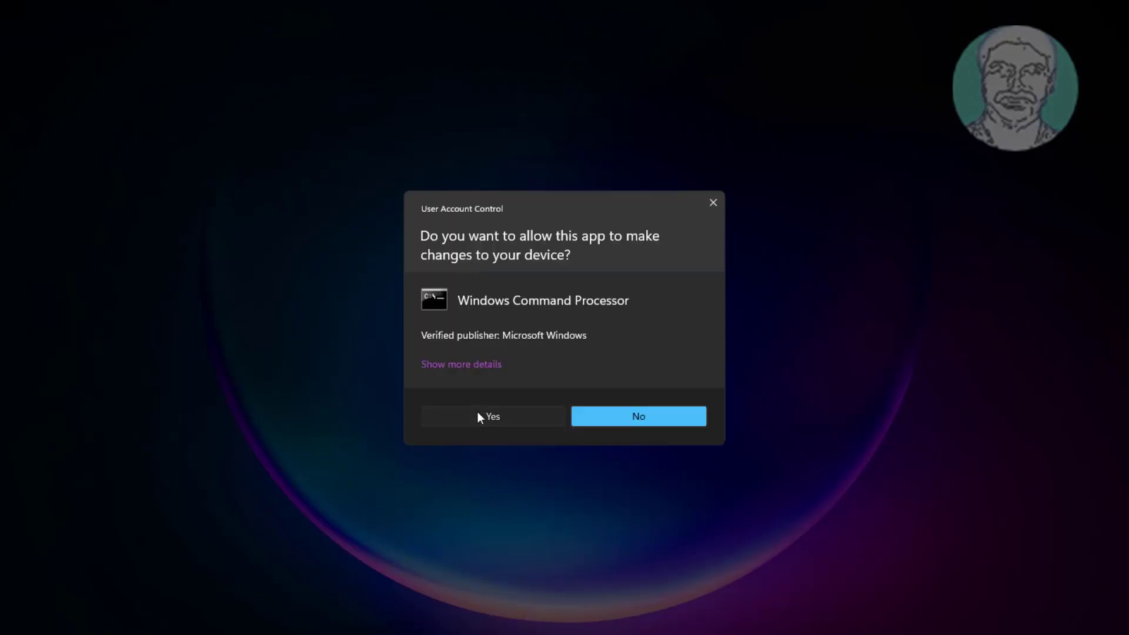
Run sfc /scannow in the elevated Command Prompt until verification reaches 100%.
text(sf)
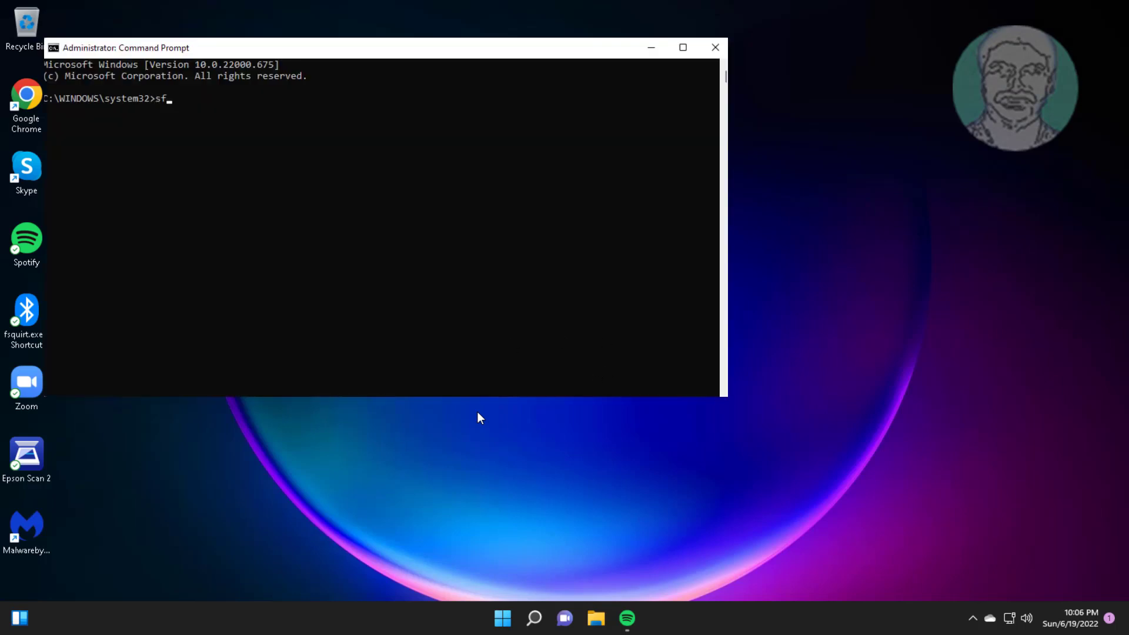
text(c /scannow)
key(Return)
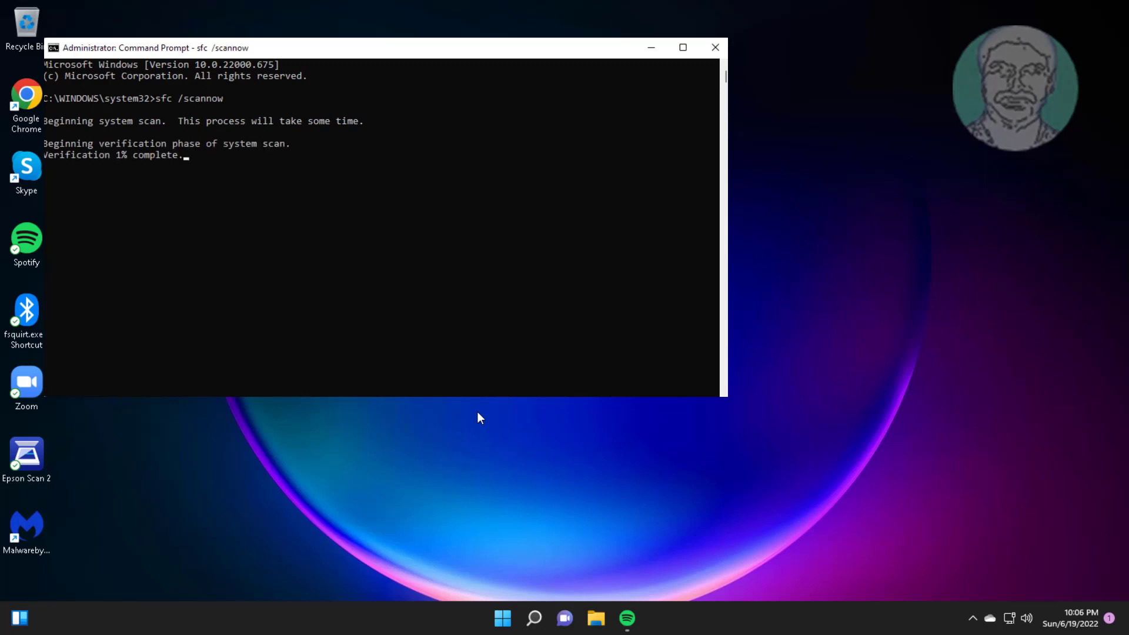
click(434, 245)
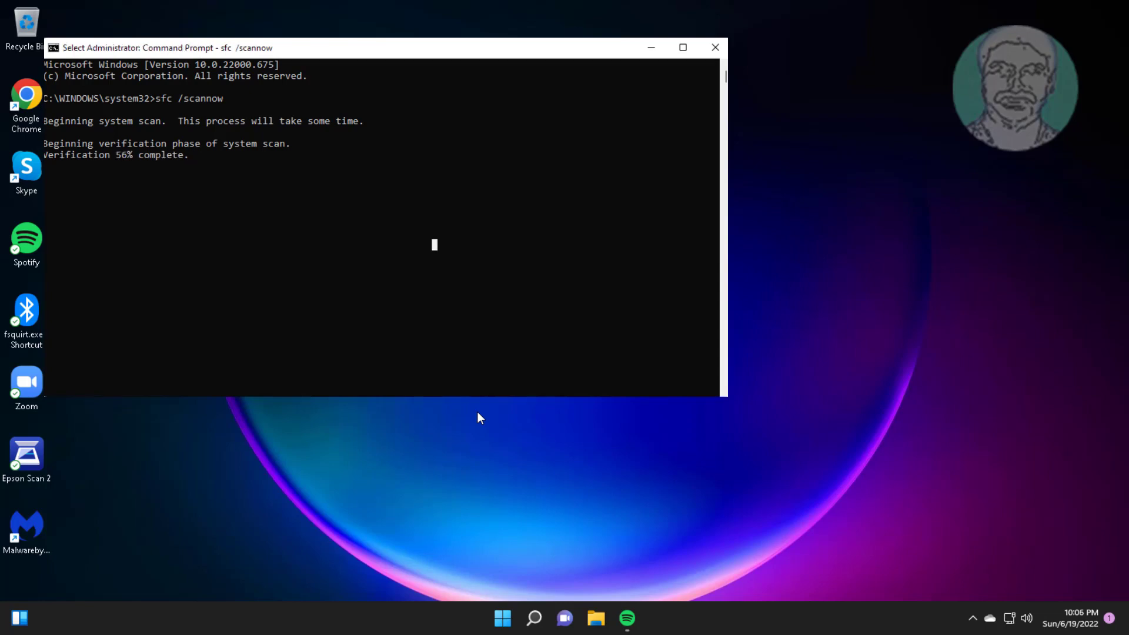
key(Escape)
click(175, 236)
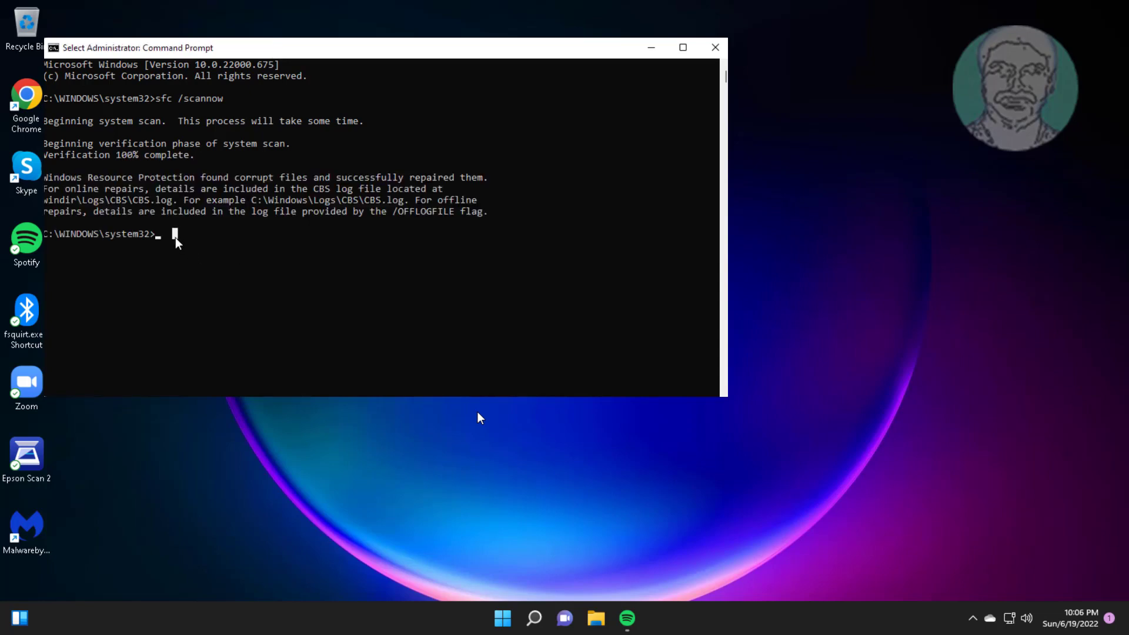
Run dism /online /cleanup-image /restorehealth, then type exit to close the console.
key(Escape)
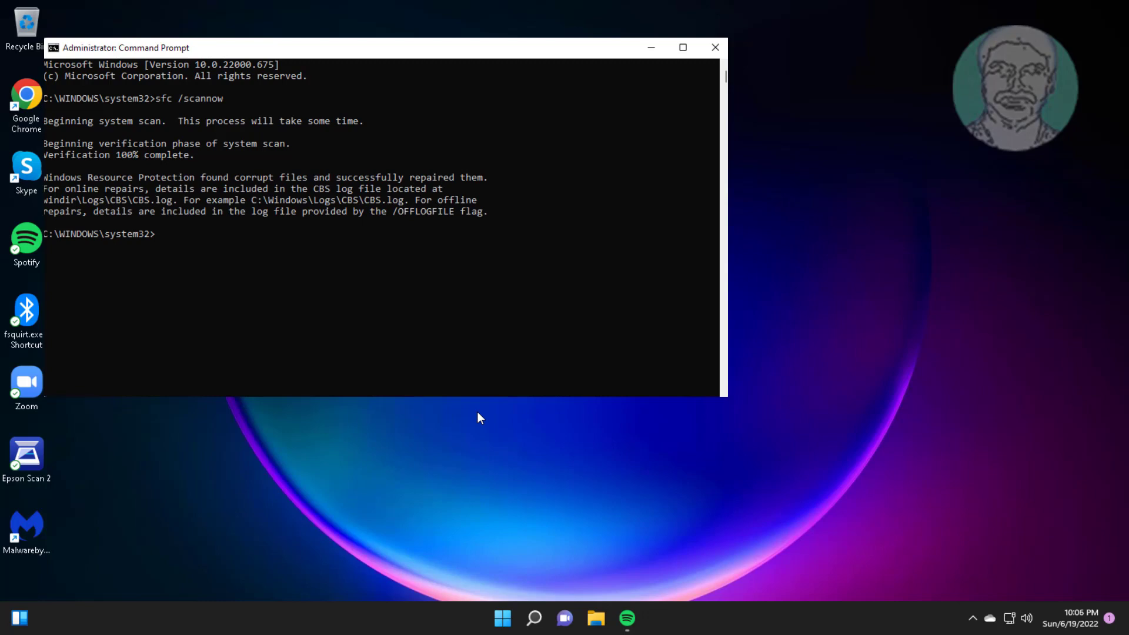
text(dism /online /cleanup-image )
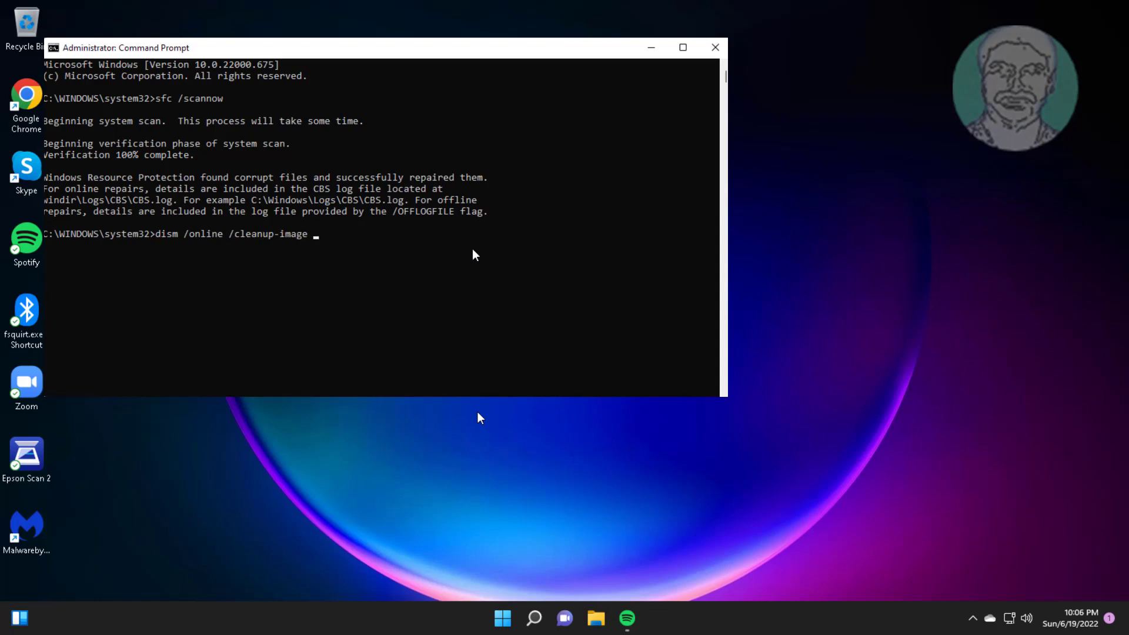
text(/restorehealth)
key(Return)
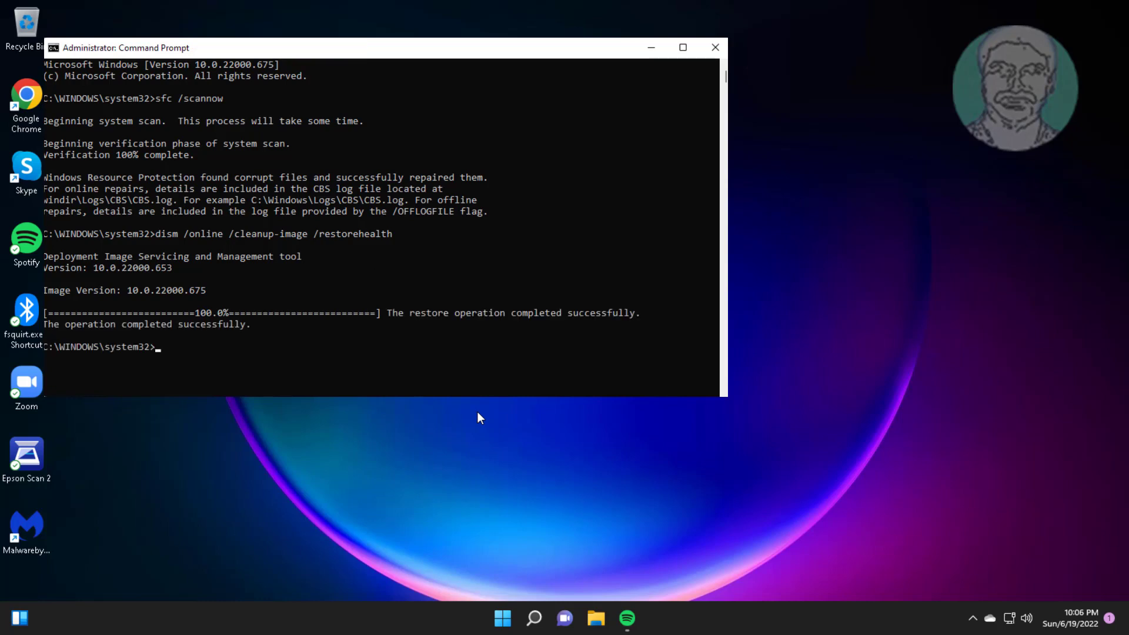
text(exit)
key(Return)
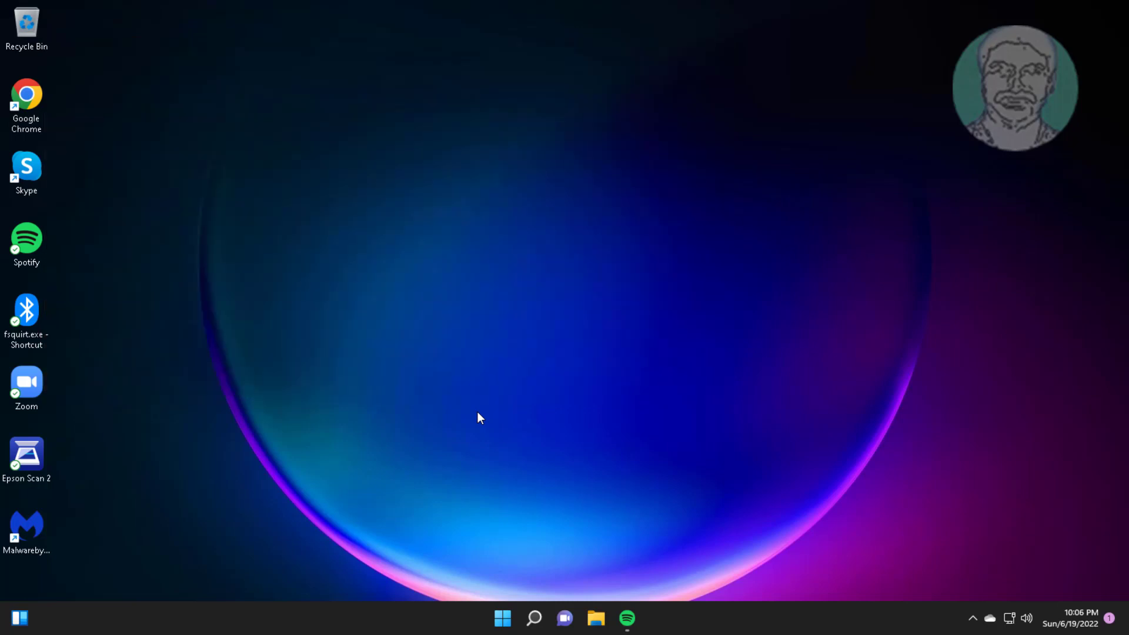